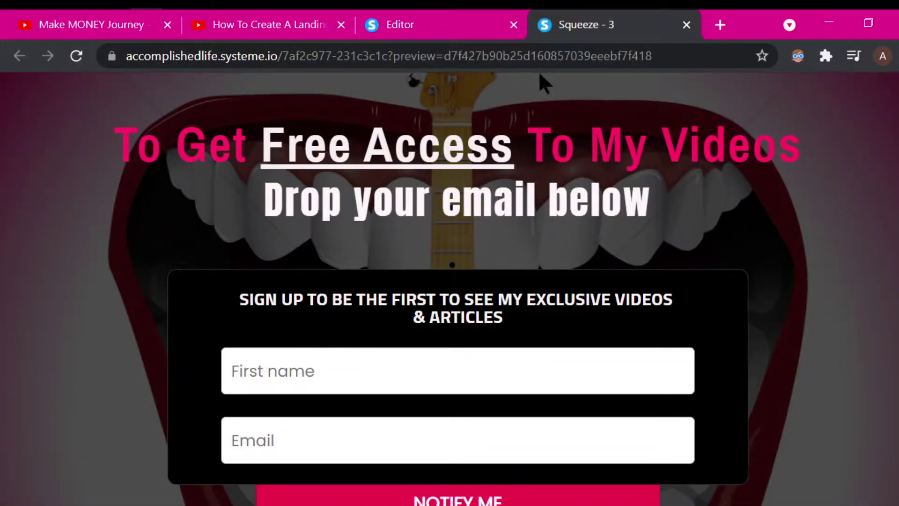
# Return to the page editor for the 'To Get Free Access To My Videos' squeeze page.
pyautogui.click(395, 28)
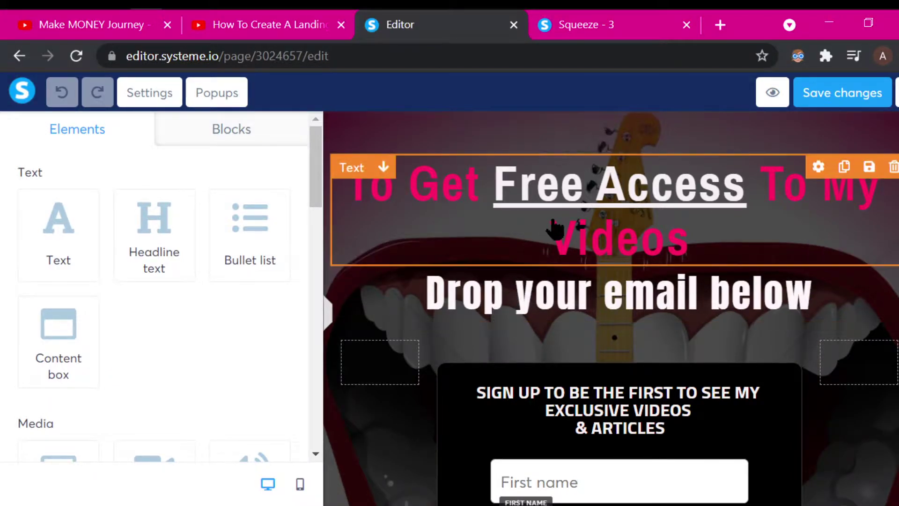
# Review the squeeze page in the editor, then reload its live preview.
pyautogui.scroll(-1, 529, 306)
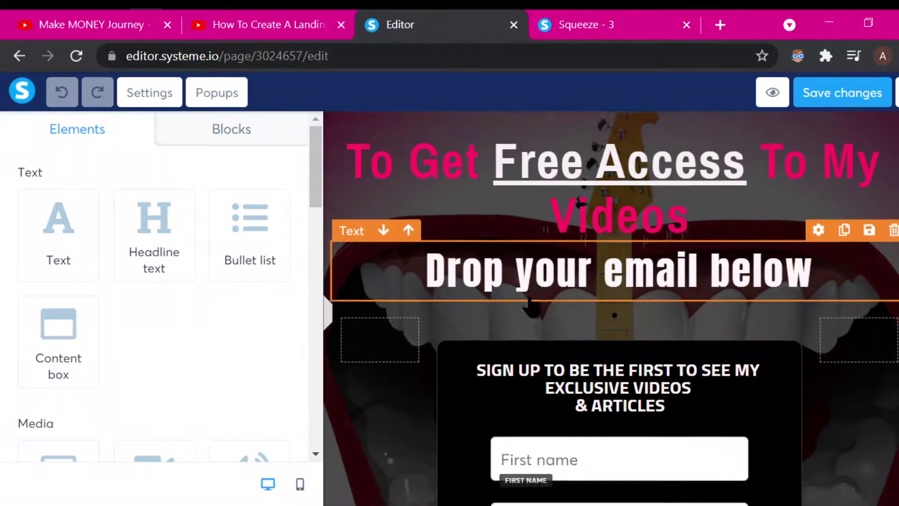
pyautogui.scroll(-5, 529, 307)
pyautogui.scroll(5, 417, 327)
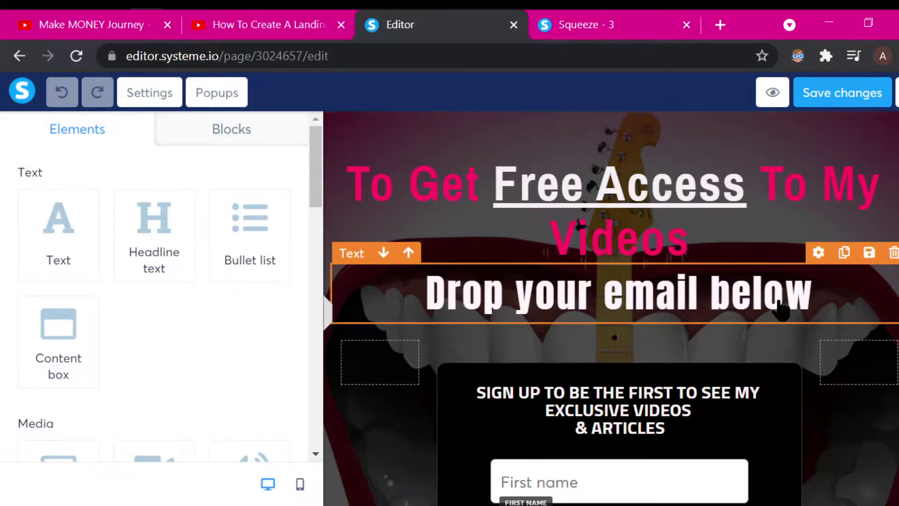
pyautogui.scroll(-5, 781, 307)
pyautogui.scroll(5, 767, 313)
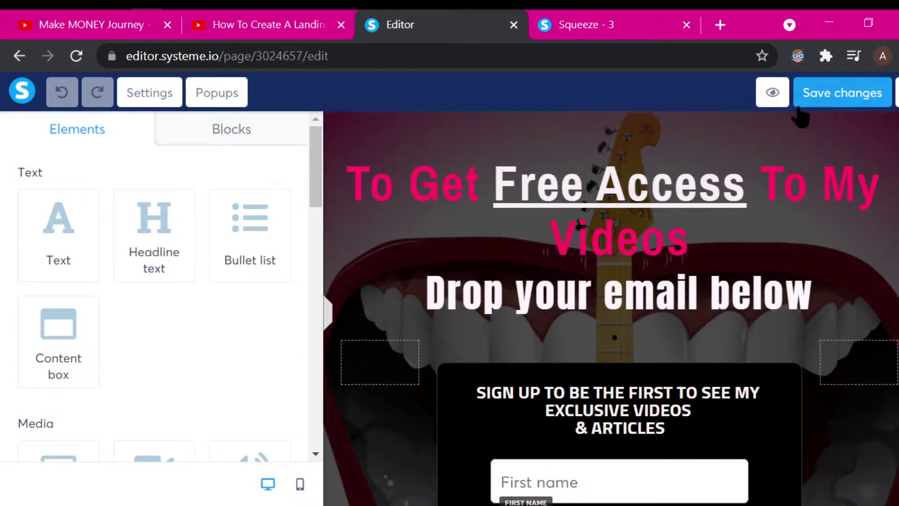
pyautogui.click(772, 94)
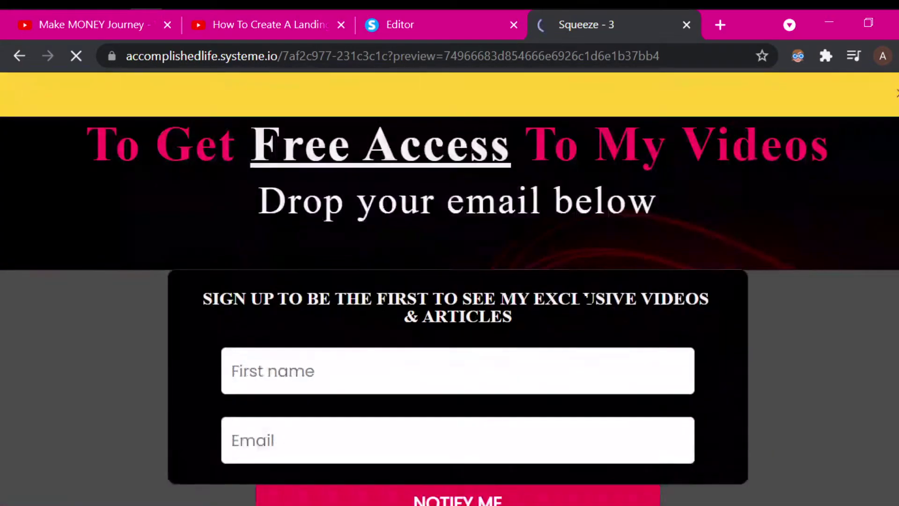
# Trigger the 'This field is required' and invalid-email warnings by leaving the form fields empty.
pyautogui.click(303, 370)
pyautogui.click(300, 449)
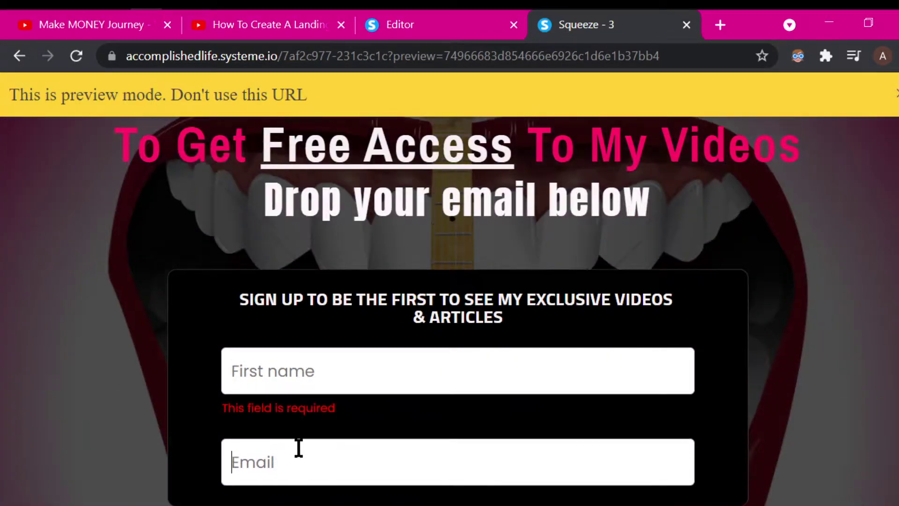
pyautogui.click(7, 346)
pyautogui.scroll(-4, 450, 281)
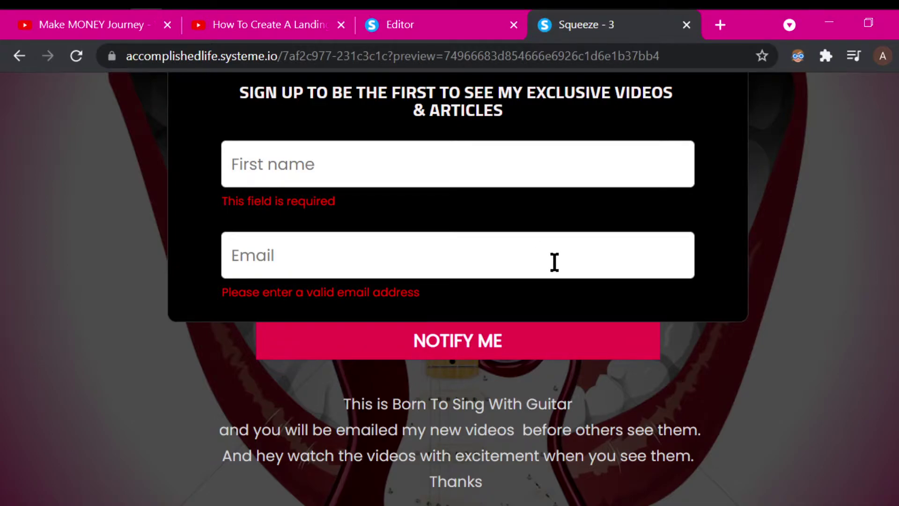
# Look over the previewed page and dismiss the yellow preview-mode notice.
pyautogui.scroll(5, 629, 273)
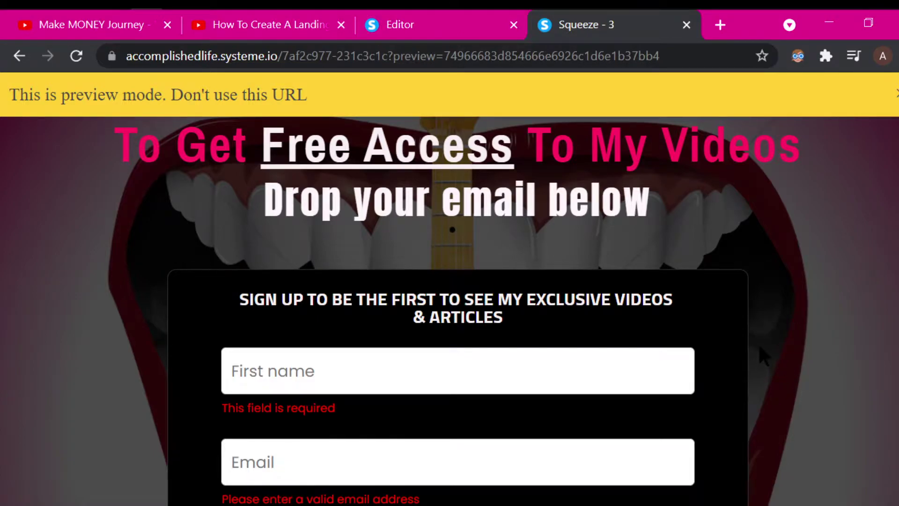
pyautogui.scroll(-4, 820, 346)
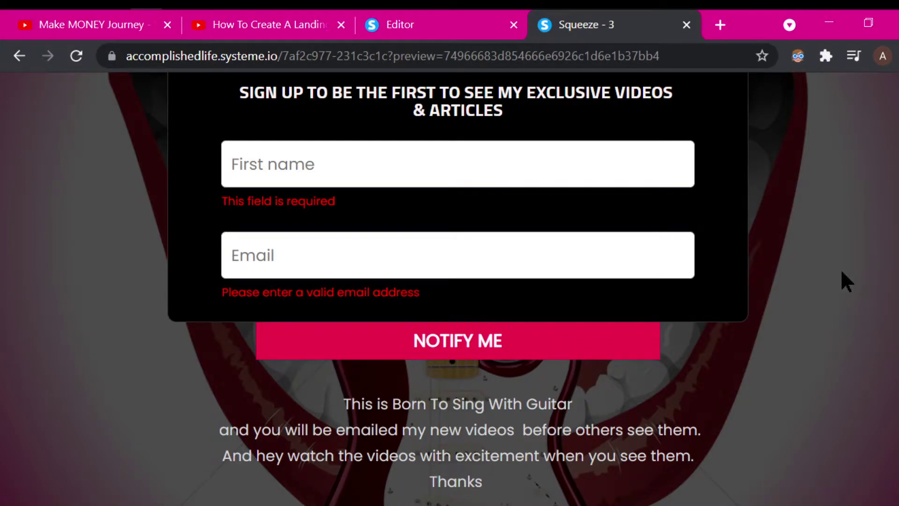
pyautogui.scroll(3, 798, 261)
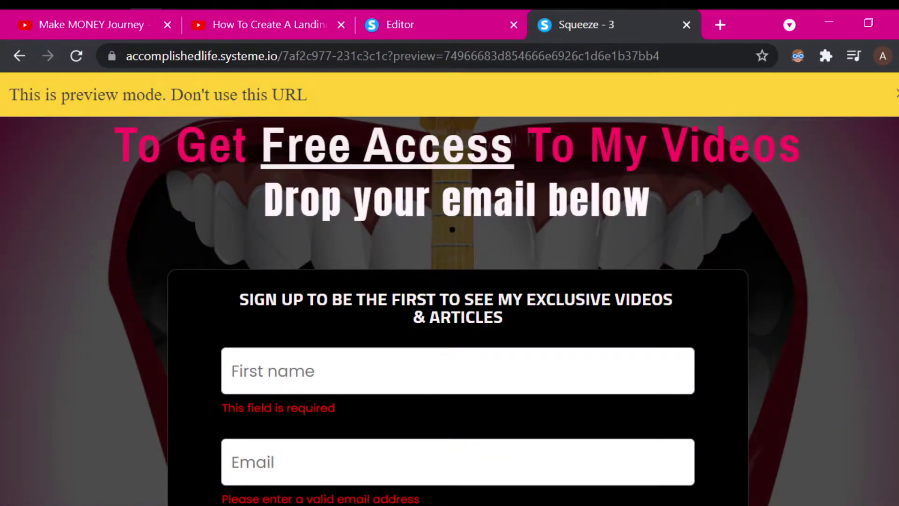
pyautogui.click(895, 93)
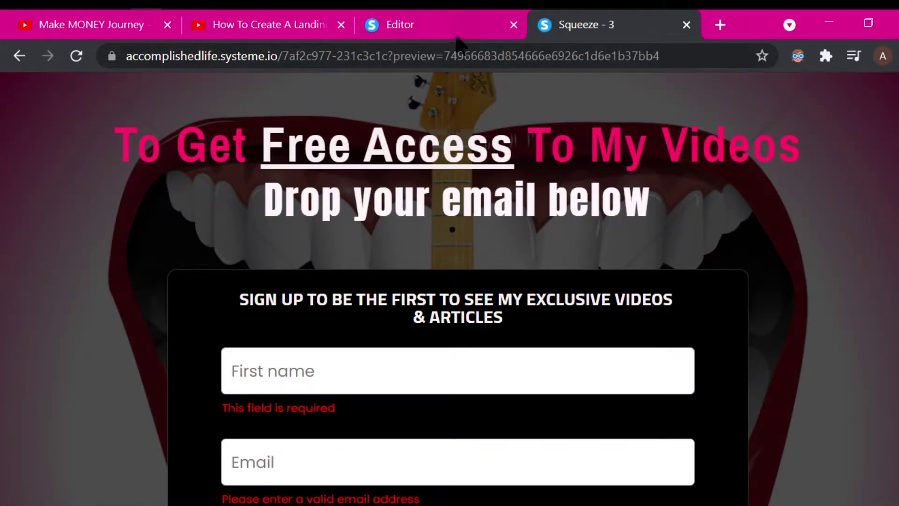
# Recheck the form and thank-you text in the editor, then open a fresh preview.
pyautogui.click(432, 21)
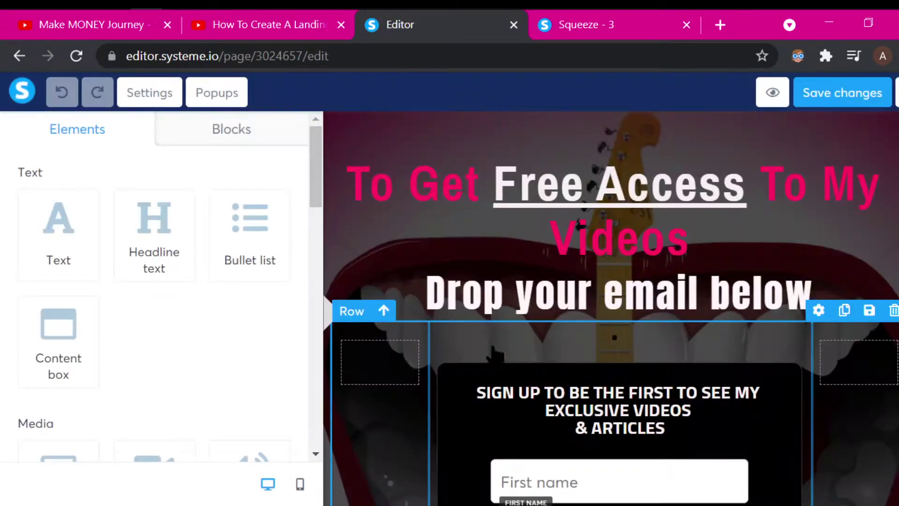
pyautogui.scroll(-8, 660, 334)
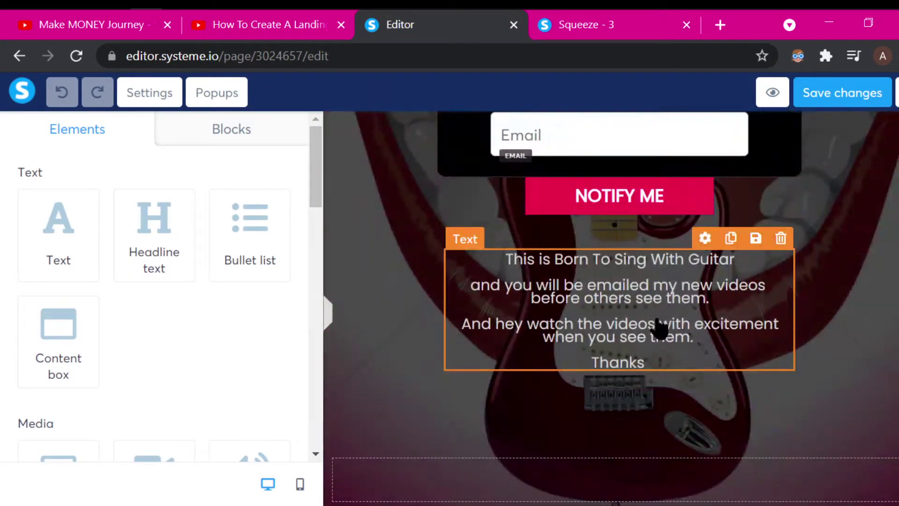
pyautogui.scroll(4, 658, 328)
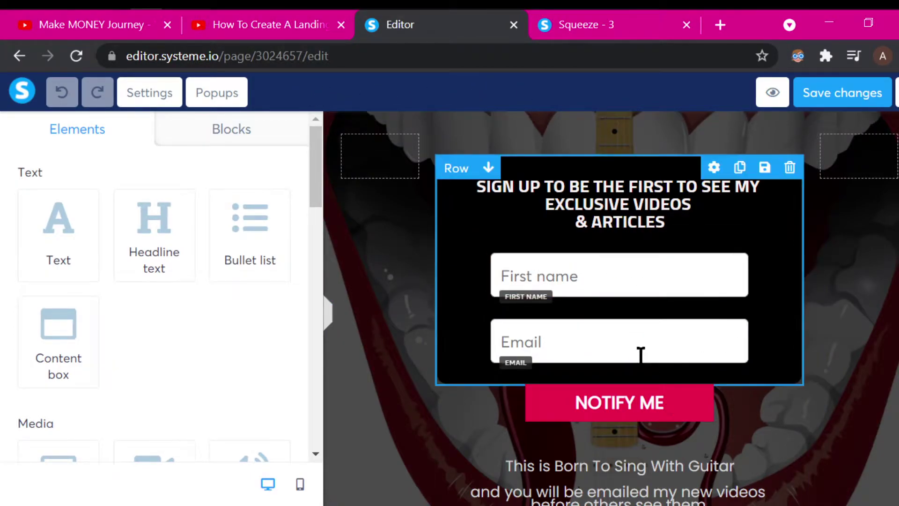
pyautogui.scroll(4, 409, 248)
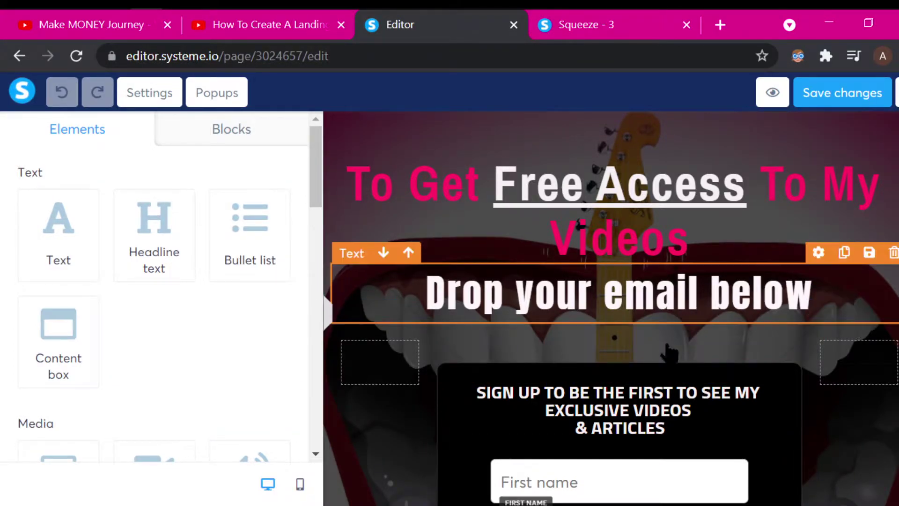
pyautogui.scroll(-4, 648, 355)
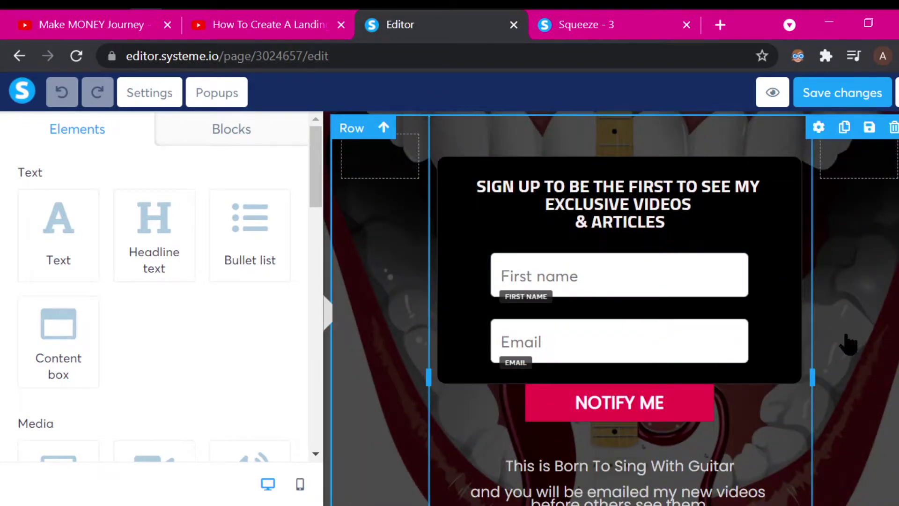
pyautogui.click(772, 93)
pyautogui.scroll(-4, 357, 370)
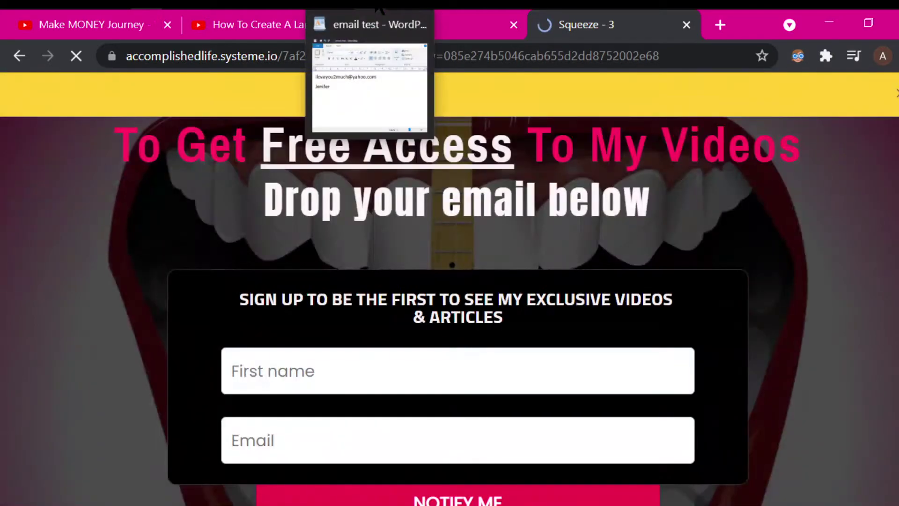
# Move the 'email test' WordPad note beside the form and select its test name and e-mail.
pyautogui.click(379, 8)
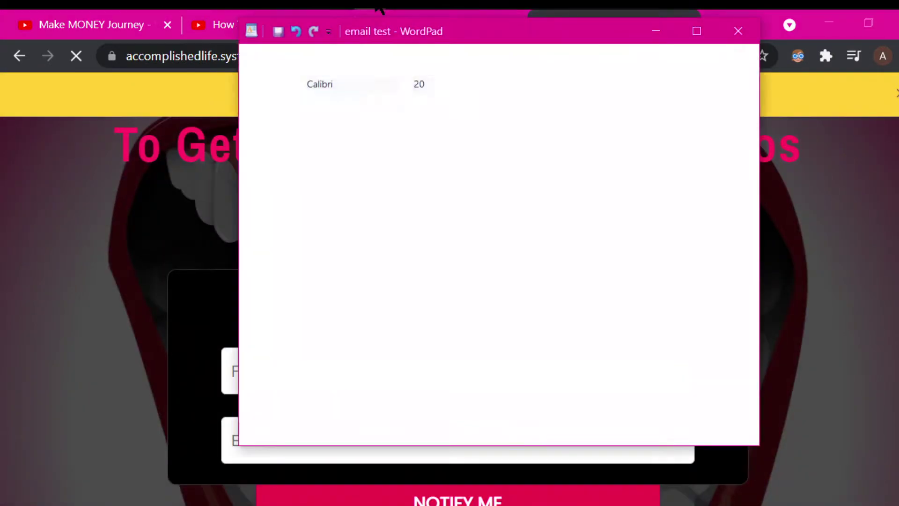
pyautogui.doubleClick(292, 239)
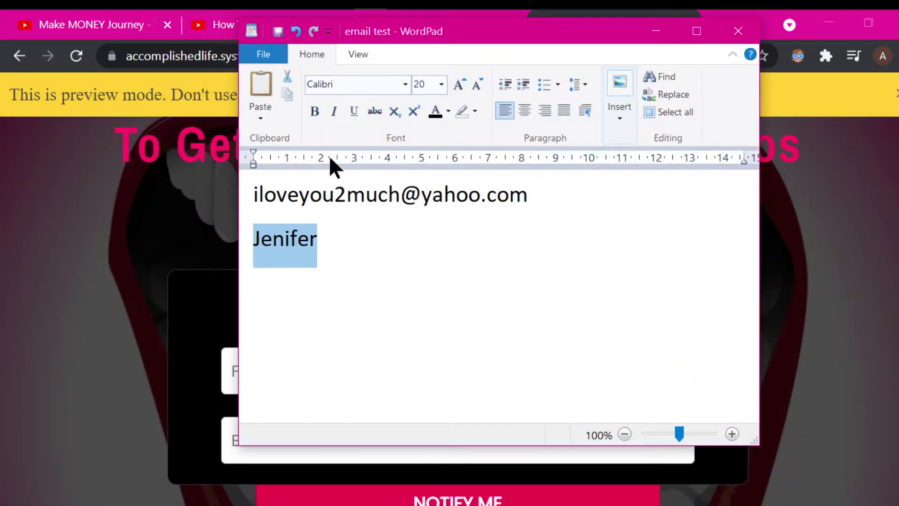
pyautogui.moveTo(415, 34); pyautogui.dragTo(756, 24)
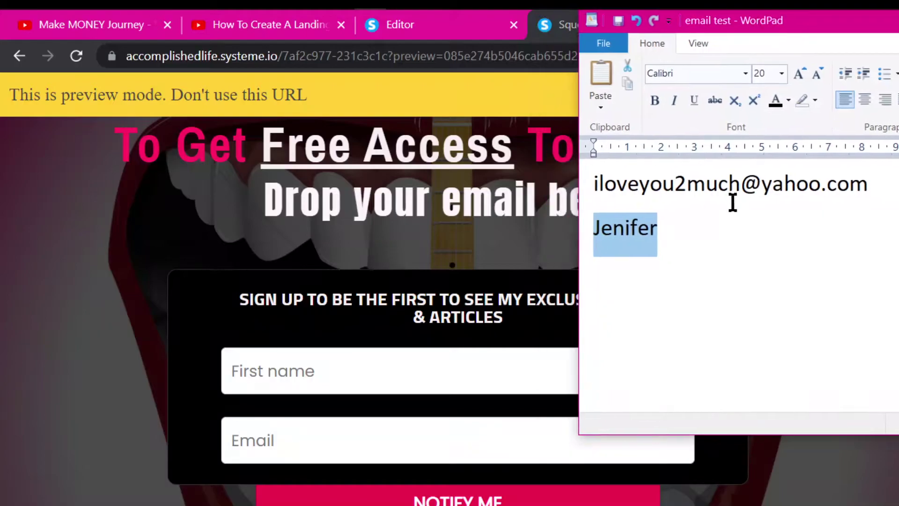
pyautogui.moveTo(686, 261); pyautogui.dragTo(604, 188)
pyautogui.hotkey('ctrl', 'c')
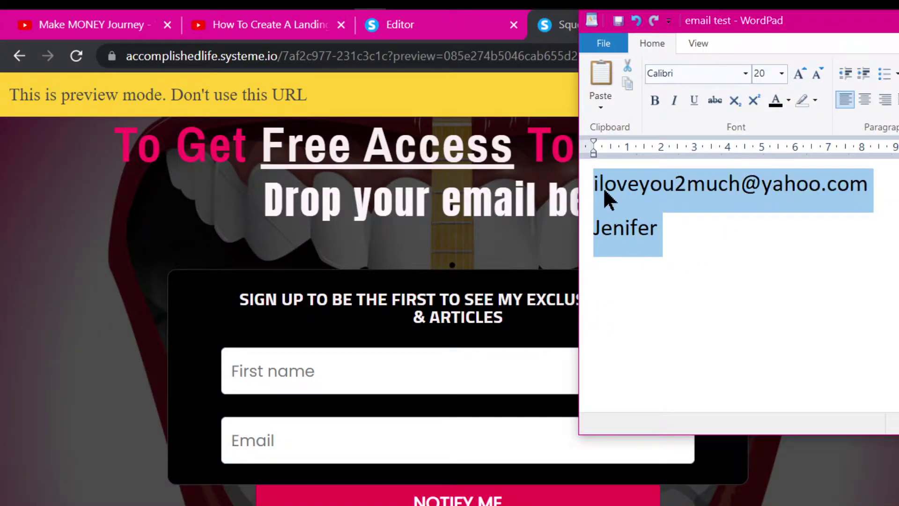
pyautogui.click(312, 374)
# Fill the form with the test first name and e-mail, then submit with NOTIFY ME.
pyautogui.hotkey('ctrl', 'v')
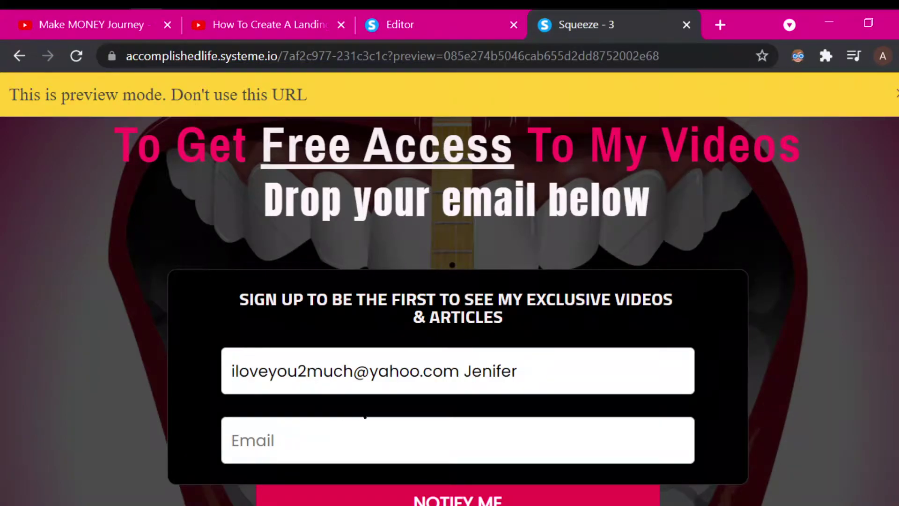
pyautogui.moveTo(459, 372); pyautogui.dragTo(255, 376)
pyautogui.hotkey('ctrl', 'c')
pyautogui.press('BackSpace')
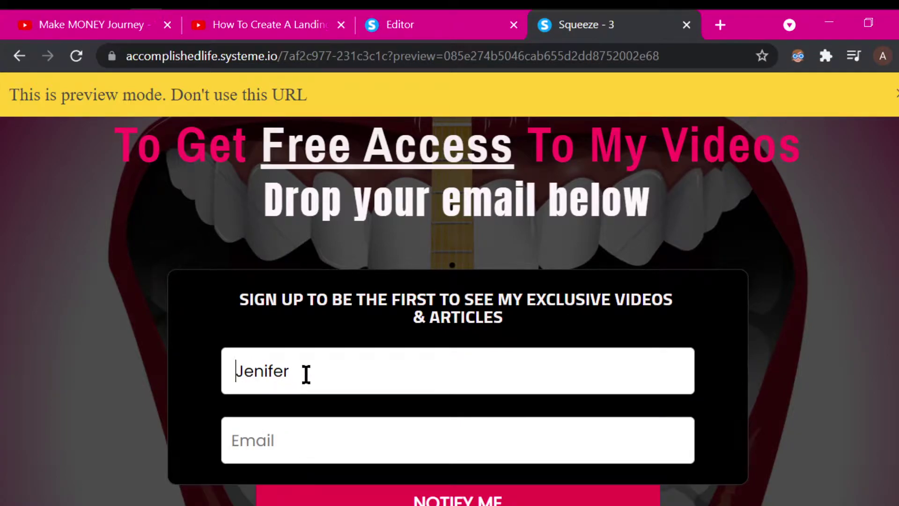
pyautogui.click(276, 442)
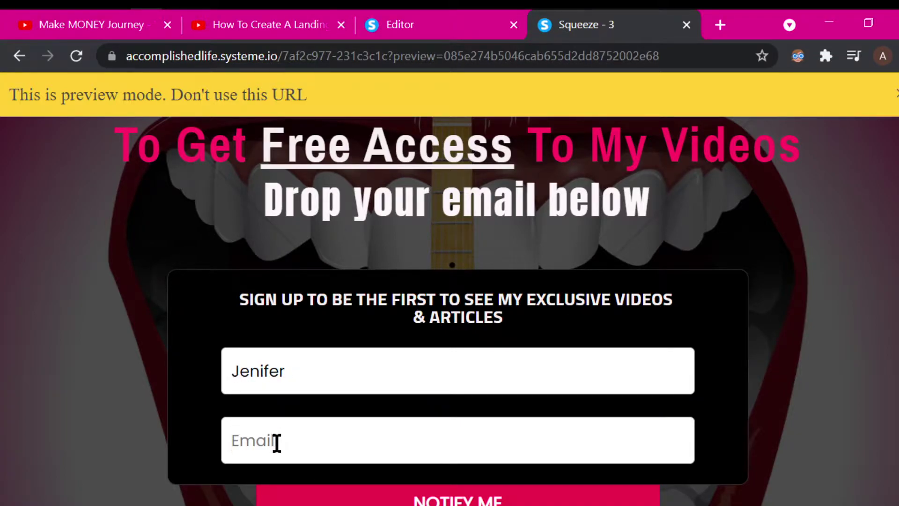
pyautogui.hotkey('ctrl', 'v')
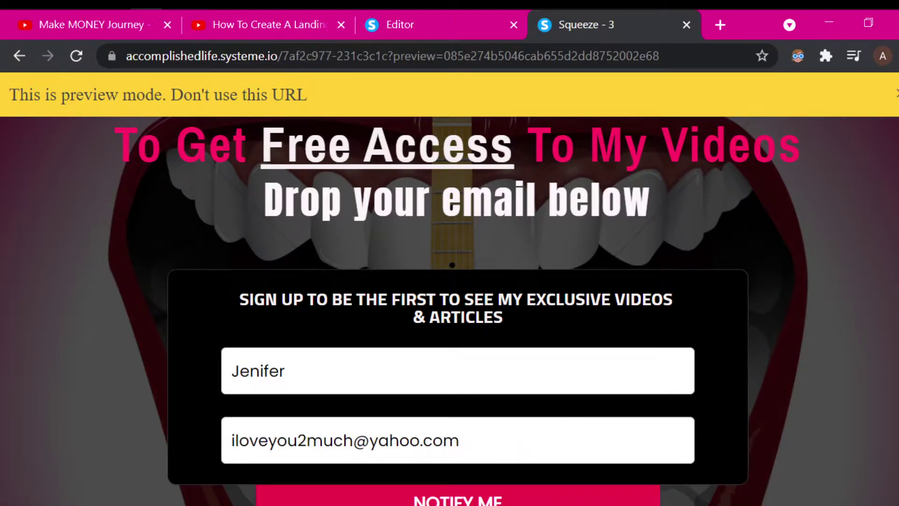
pyautogui.scroll(-4, 765, 382)
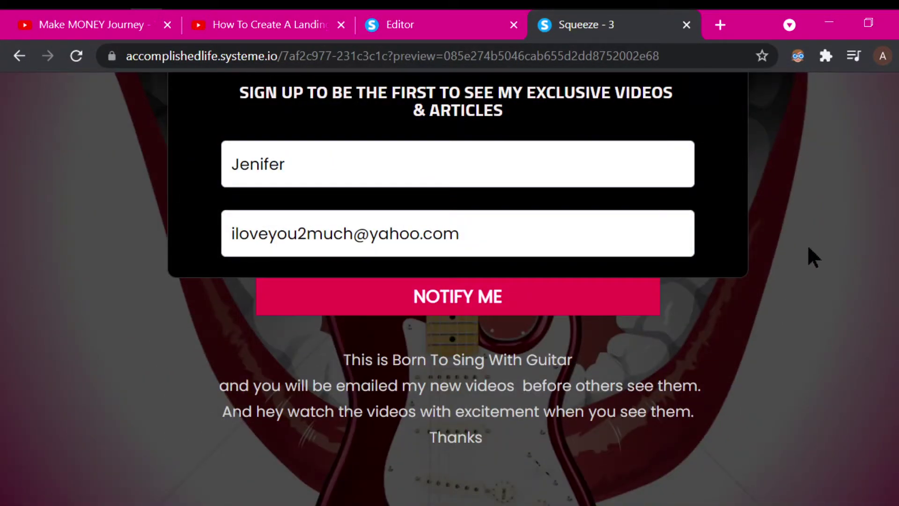
pyautogui.click(485, 300)
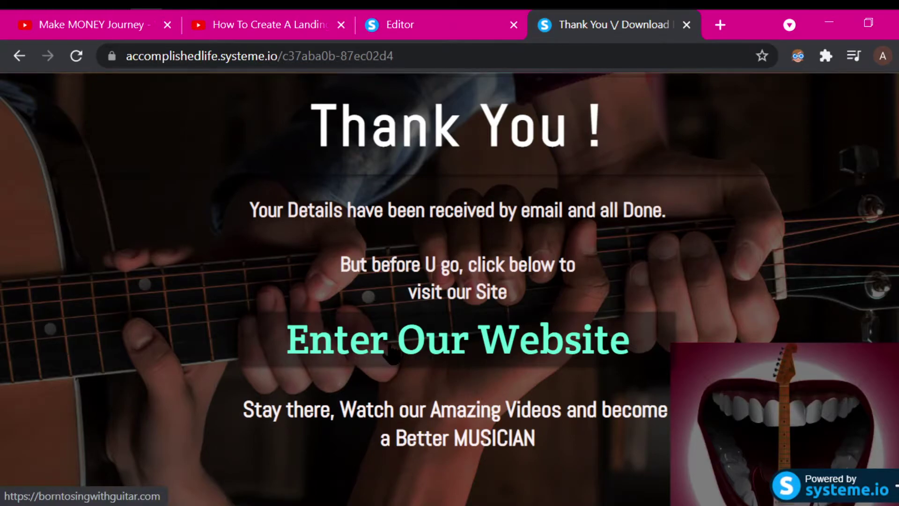
# Visit the guitar website via 'Enter Our Website', then close its tab.
pyautogui.click(459, 338)
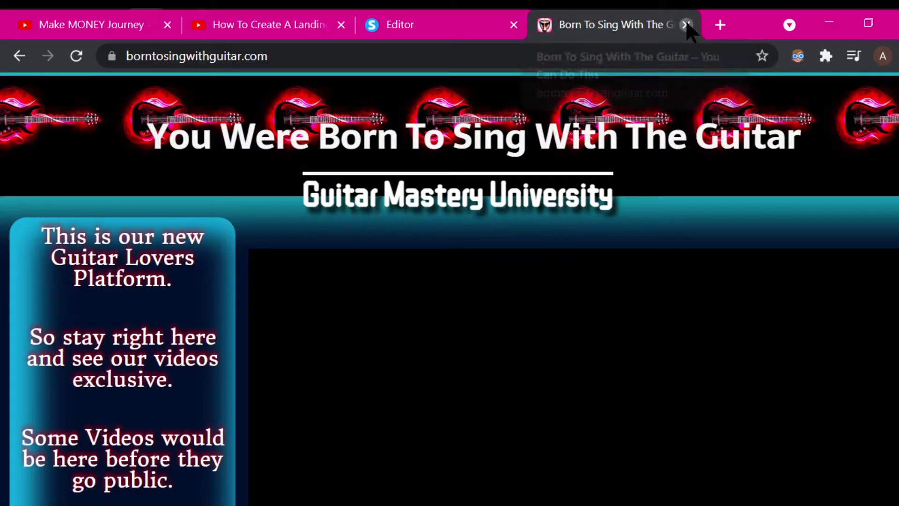
pyautogui.click(687, 25)
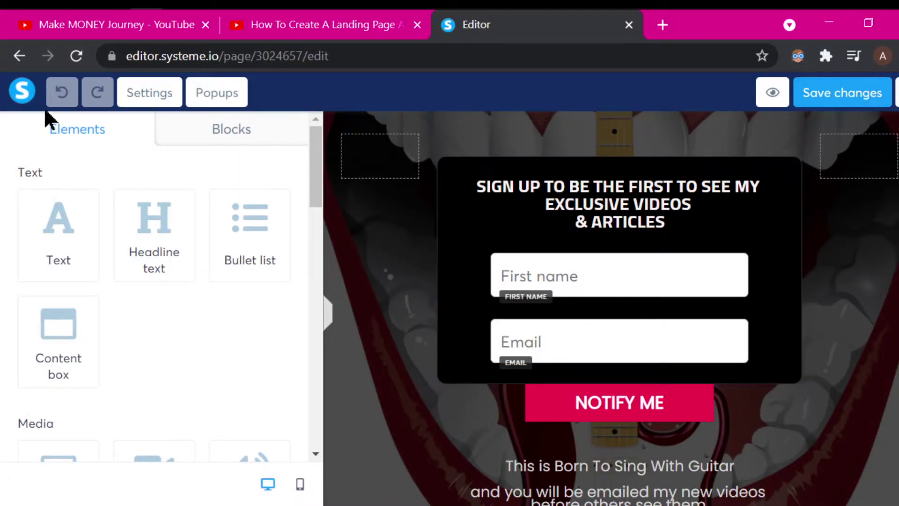
# Go back to the Collect Emails funnel's Squeeze page (copy) step settings.
pyautogui.click(20, 56)
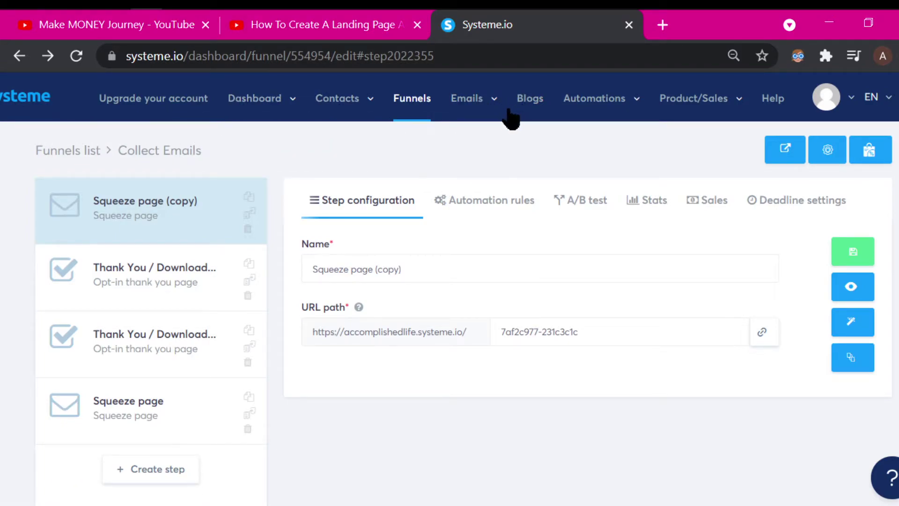
pyautogui.moveTo(487, 110)
# Open Contacts and confirm the single test sign-up registered on 09/14/2021.
pyautogui.moveTo(373, 106)
pyautogui.click(319, 134)
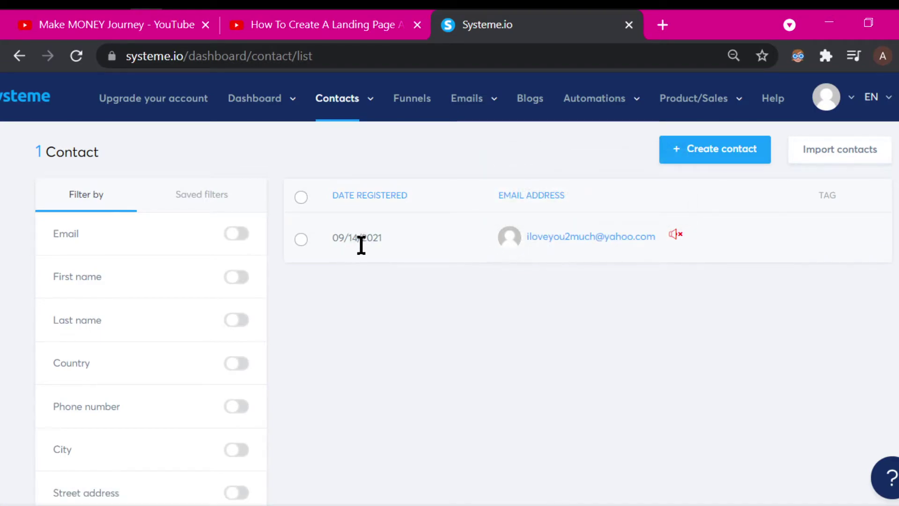
pyautogui.click(848, 16)
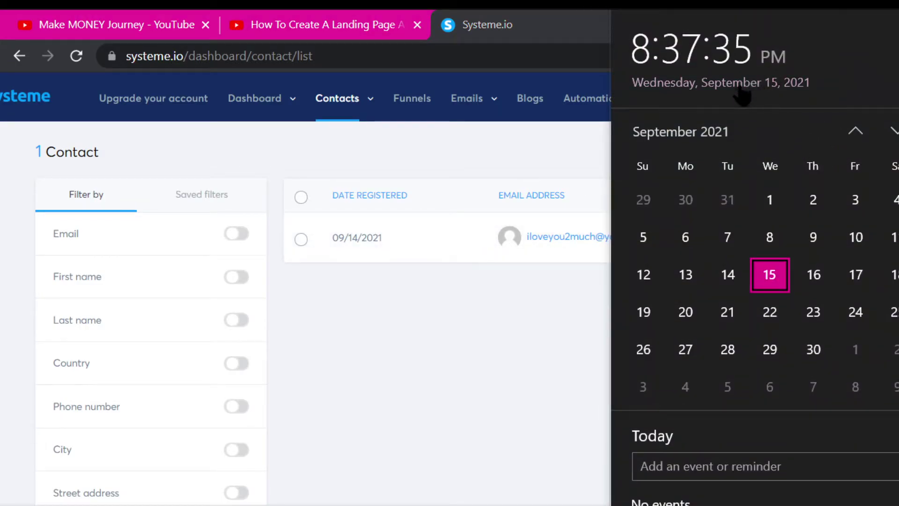
pyautogui.click(320, 327)
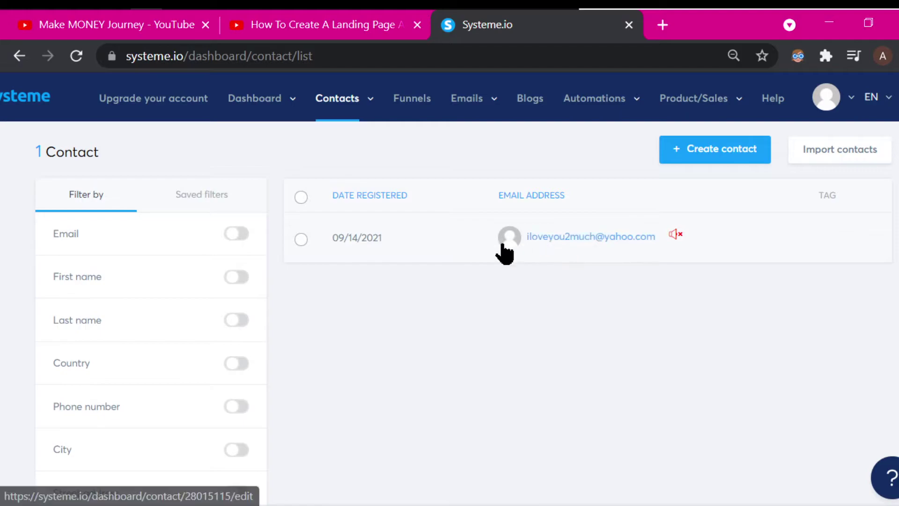
pyautogui.moveTo(313, 129)
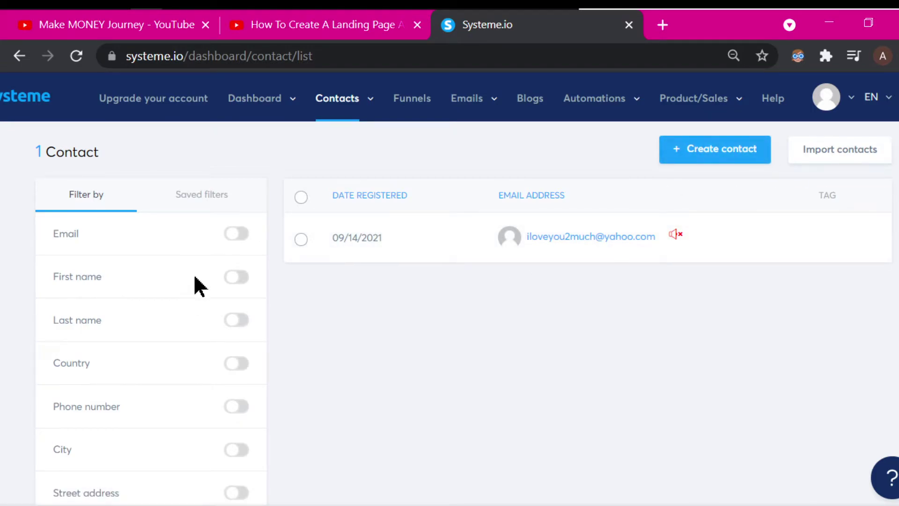
pyautogui.scroll(-10, 337, 330)
pyautogui.scroll(10, 349, 330)
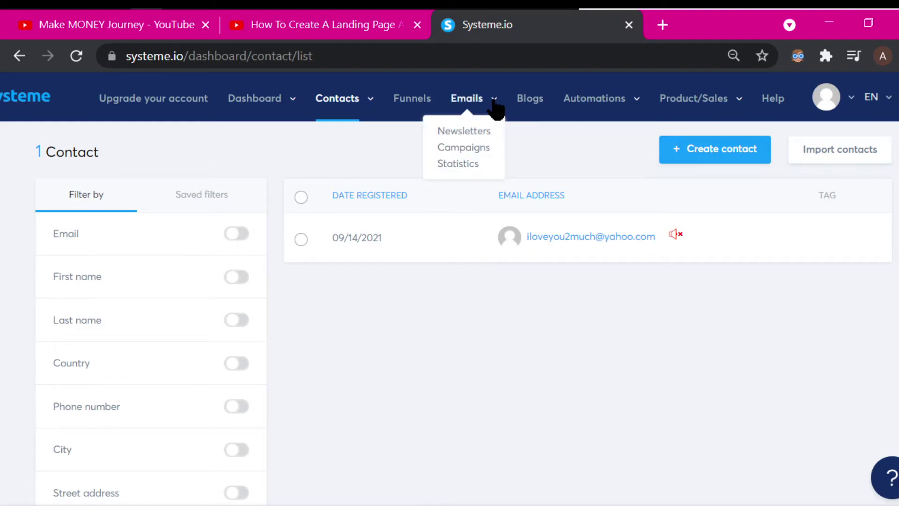
# Open the email Campaigns page listing 'Youtube GTR Chanel Emails' with 0 emails.
pyautogui.click(471, 155)
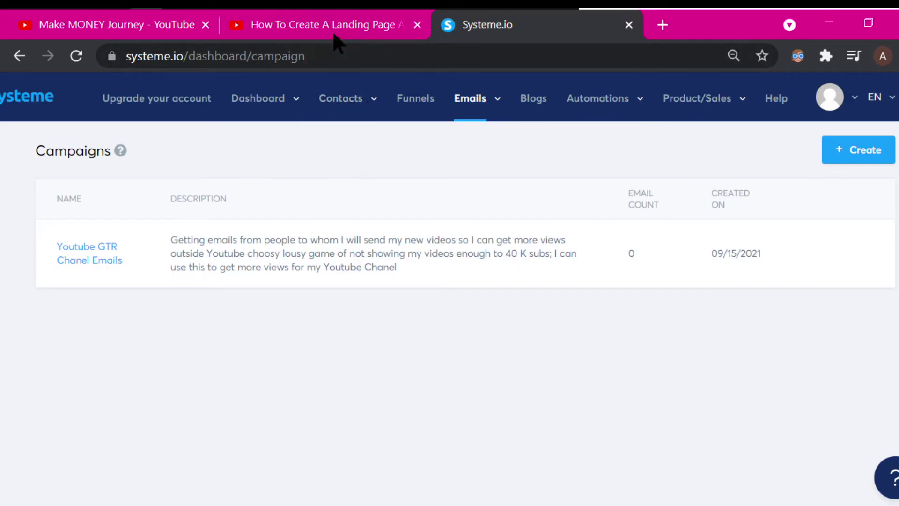
# Switch to the 'How To Create A Landing Page' tutorial and scroll through its video page, paused at 2:50.
pyautogui.click(318, 29)
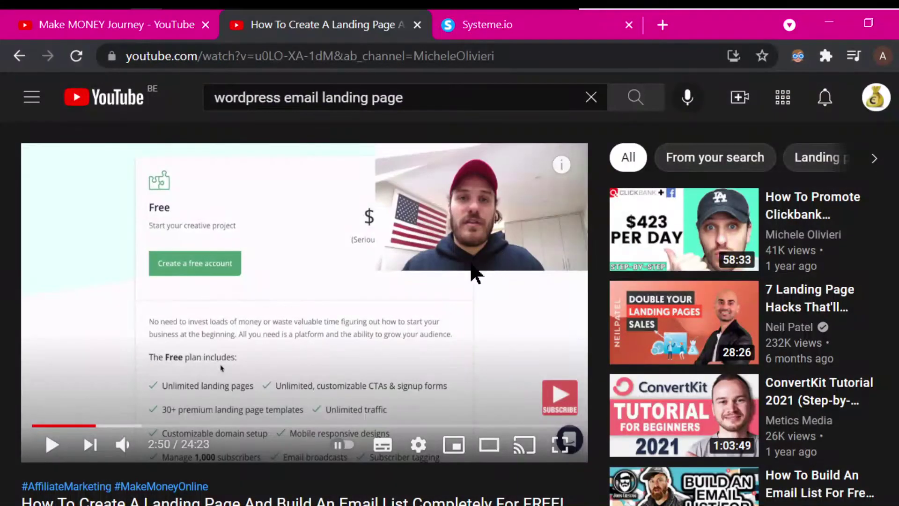
pyautogui.scroll(-4, 422, 371)
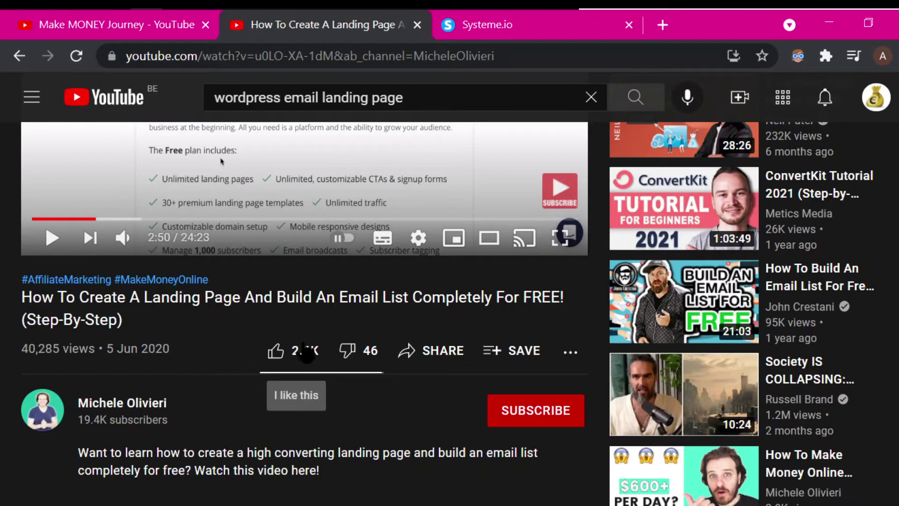
pyautogui.scroll(4, 304, 352)
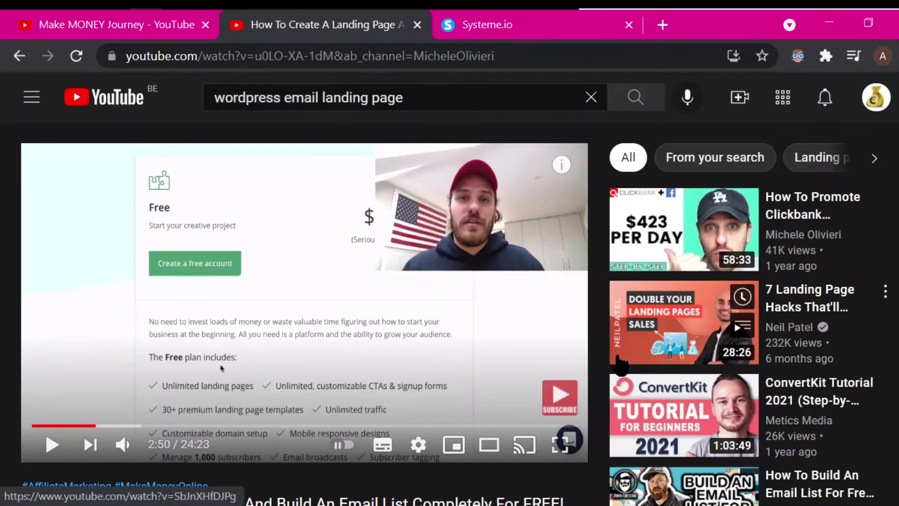
pyautogui.moveTo(613, 367)
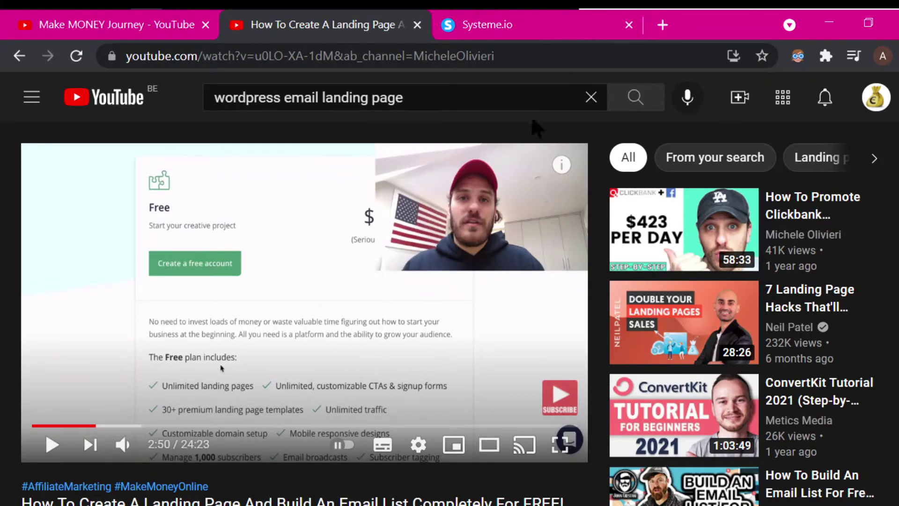
pyautogui.scroll(-4, 444, 178)
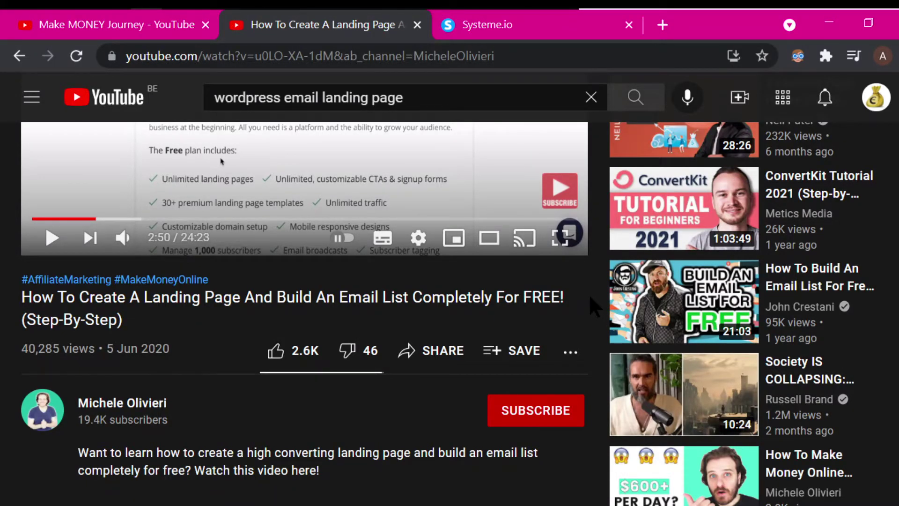
pyautogui.scroll(4, 588, 295)
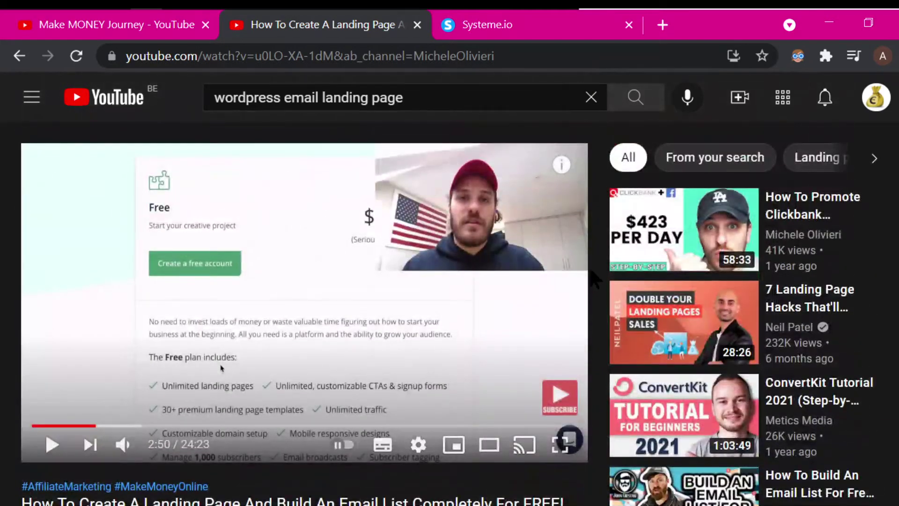
# Open the Collect Emails funnel from Funnels and preview its squeeze page in a new tab.
pyautogui.click(485, 28)
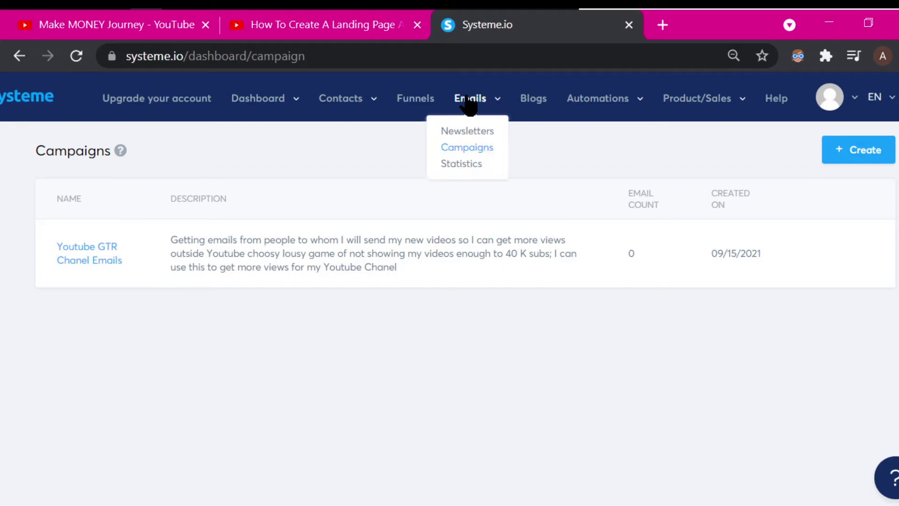
pyautogui.click(424, 107)
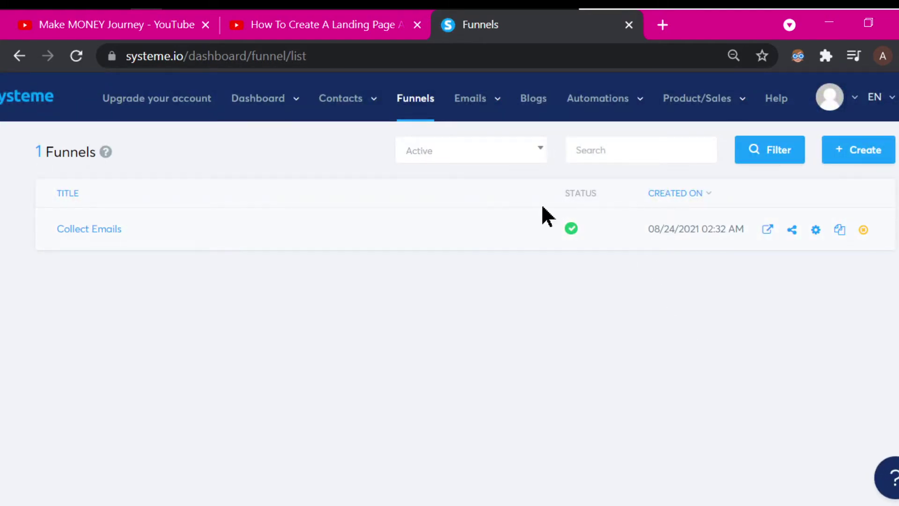
pyautogui.click(89, 225)
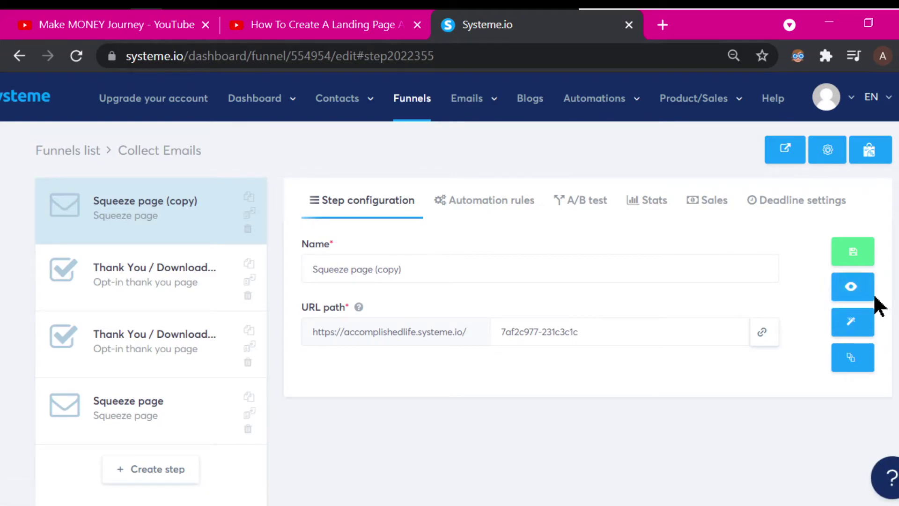
pyautogui.click(855, 298)
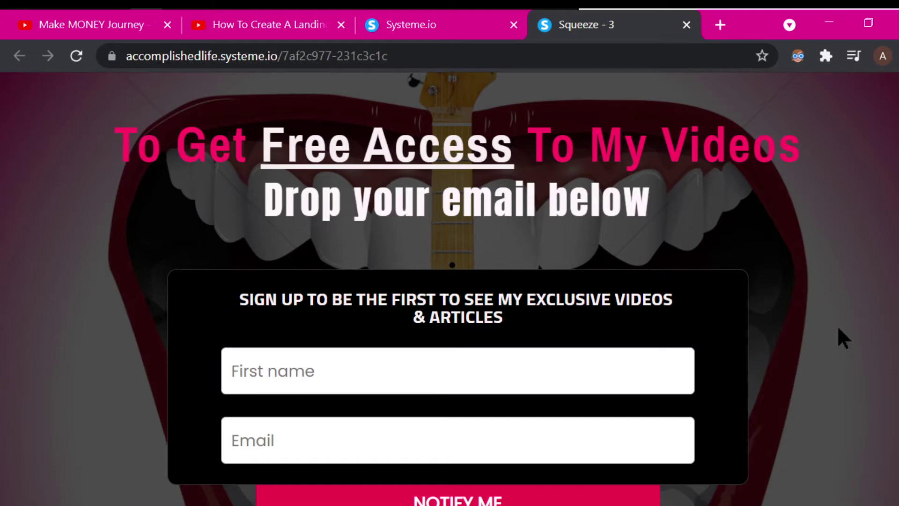
# Scroll through the Squeeze - 3 page and its signup form, then go to the Make MONEY Journey channel.
pyautogui.scroll(-4, 837, 325)
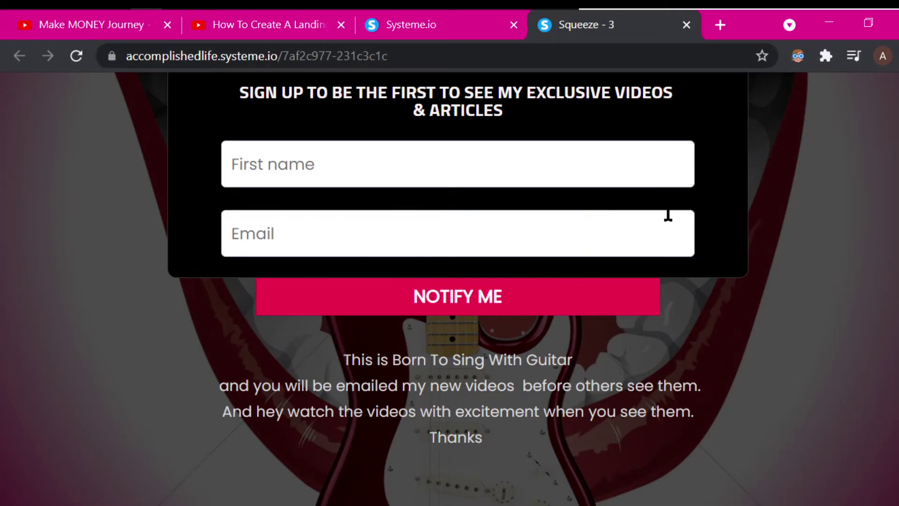
pyautogui.scroll(4, 734, 279)
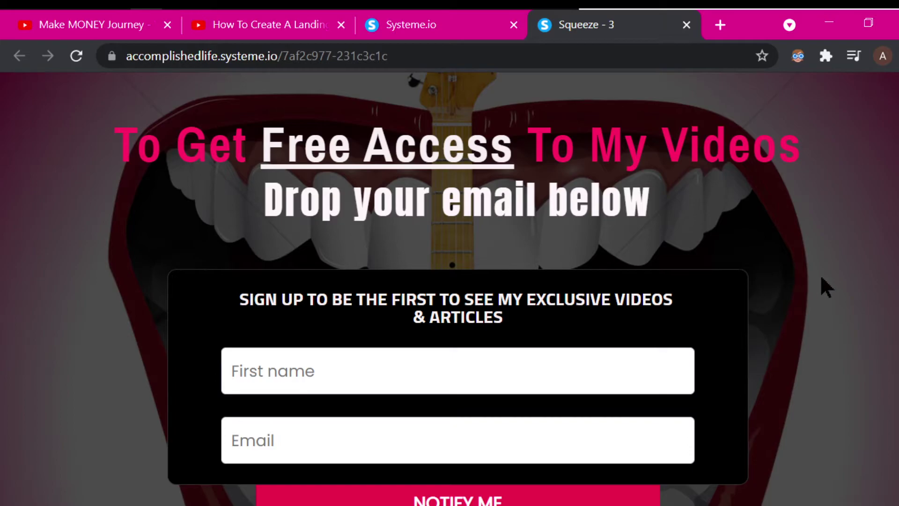
pyautogui.scroll(-4, 820, 277)
pyautogui.scroll(4, 843, 284)
pyautogui.click(80, 28)
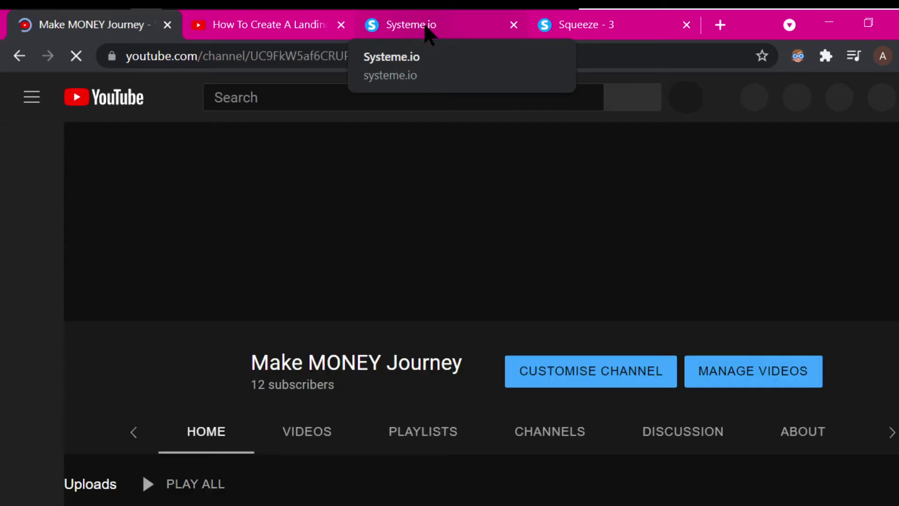
# Browse the Make MONEY Journey channel uploads, then read and close the YouTube notifications list.
pyautogui.click(427, 30)
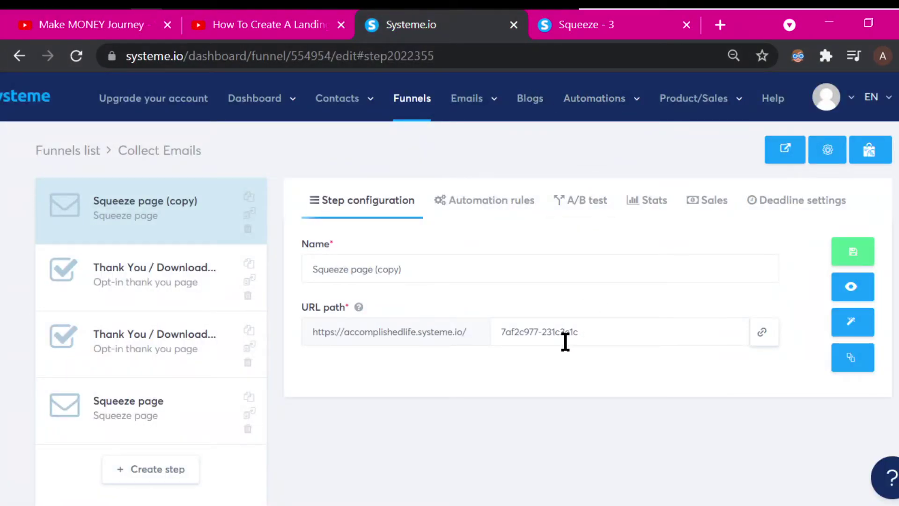
pyautogui.click(100, 27)
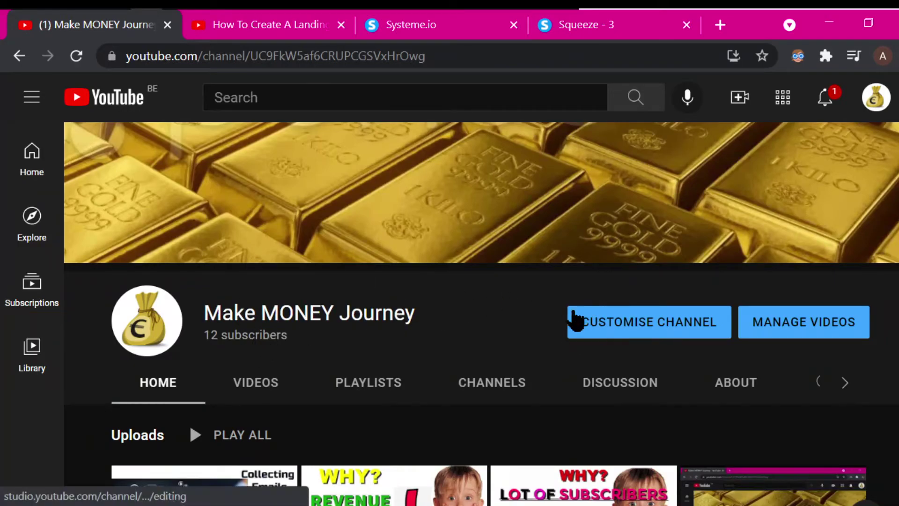
pyautogui.scroll(-4, 519, 322)
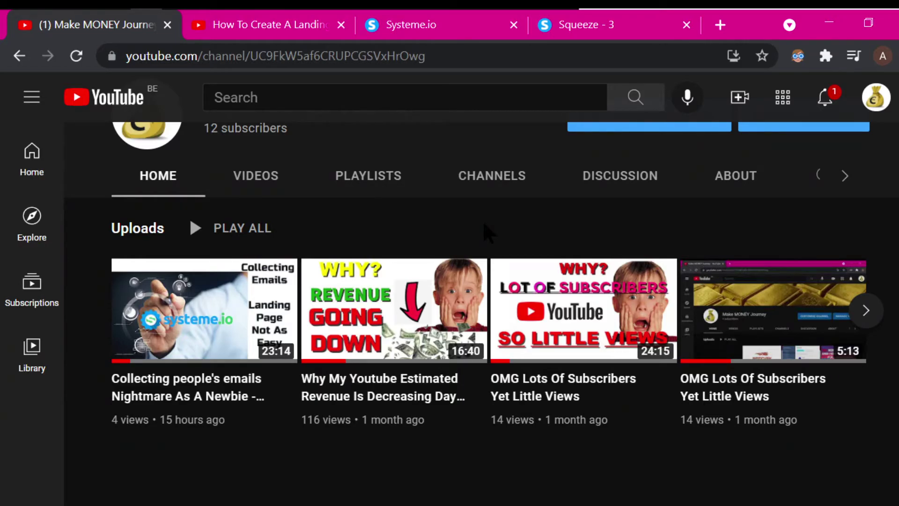
pyautogui.scroll(4, 484, 224)
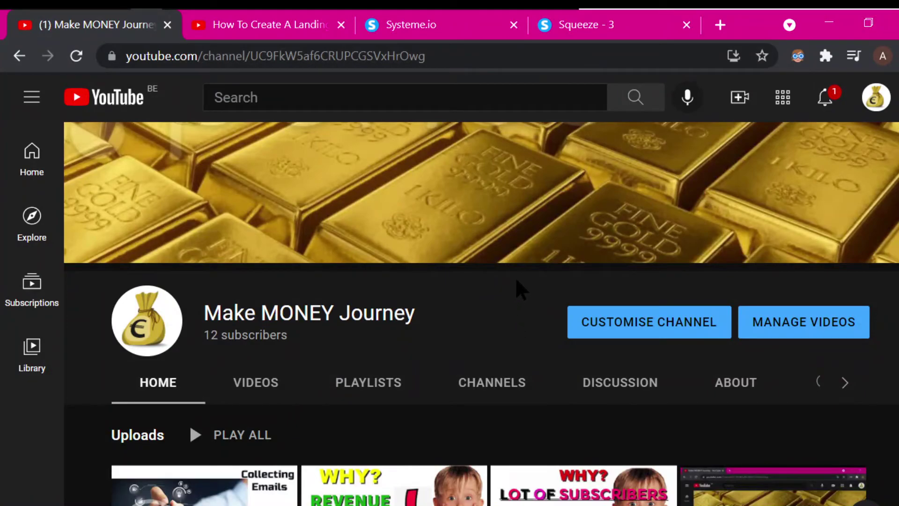
pyautogui.click(834, 97)
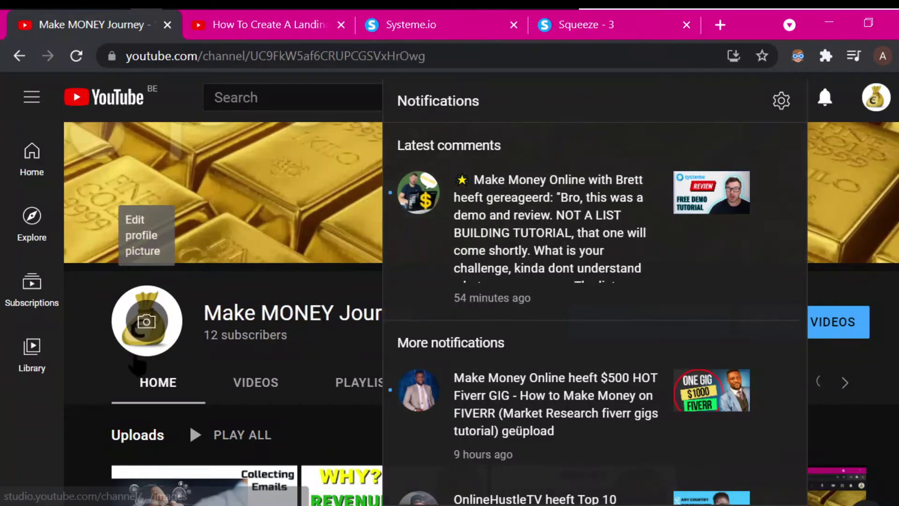
pyautogui.click(79, 373)
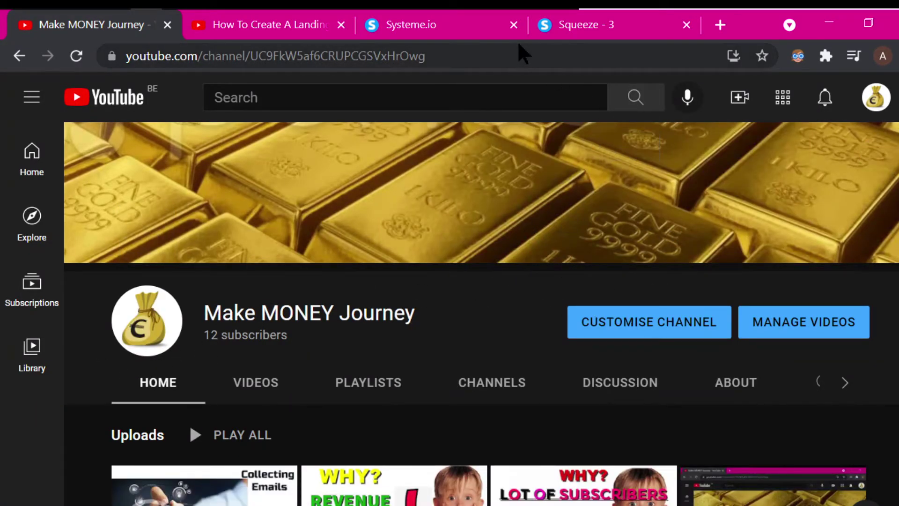
# Glance at the live Squeeze - 3 page, then return to the Collect Emails funnel editor and look over the Emails and Contacts menus.
pyautogui.click(579, 31)
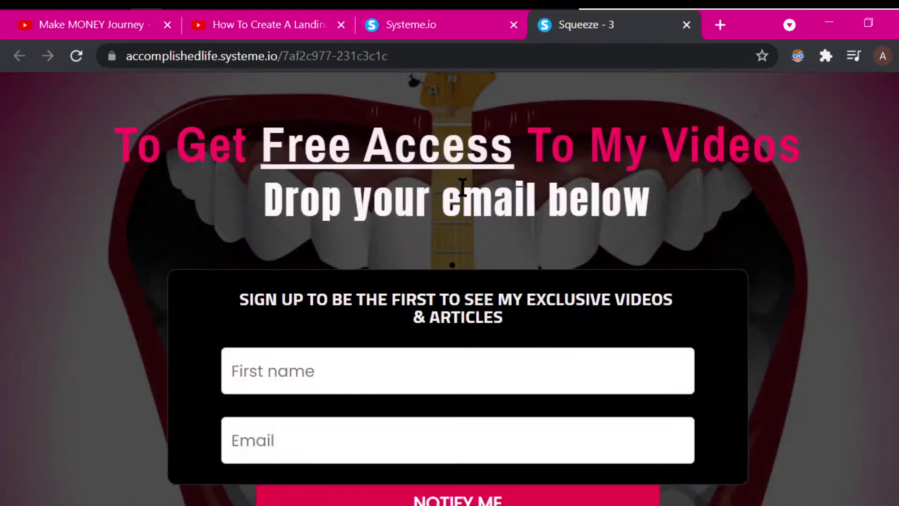
pyautogui.click(435, 29)
pyautogui.moveTo(480, 110)
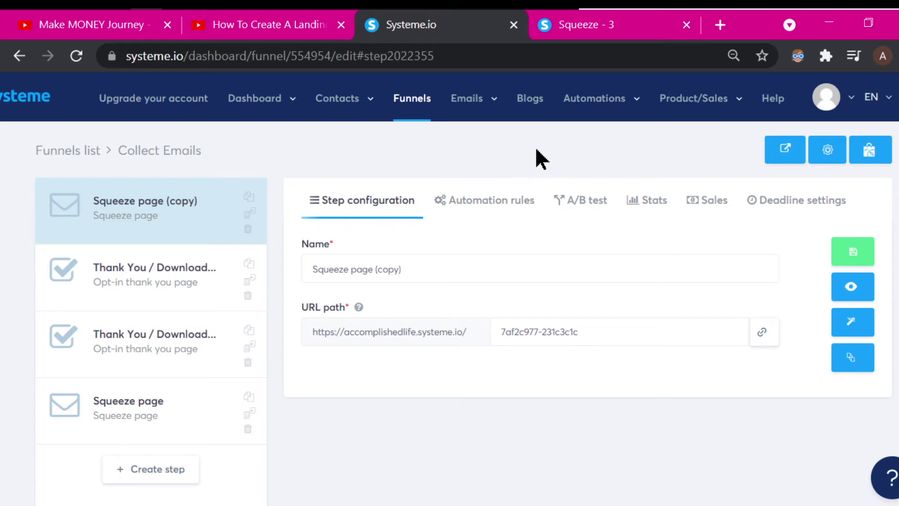
pyautogui.moveTo(595, 99)
pyautogui.moveTo(555, 105)
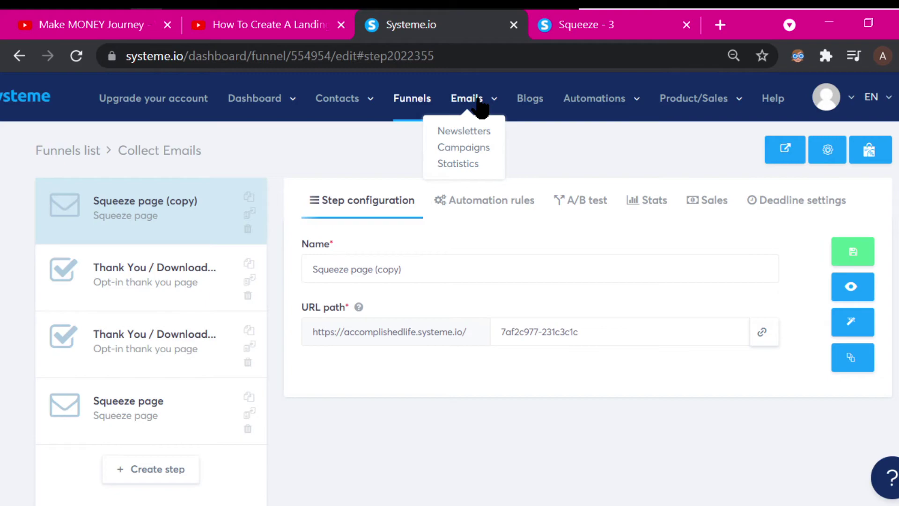
pyautogui.moveTo(356, 108)
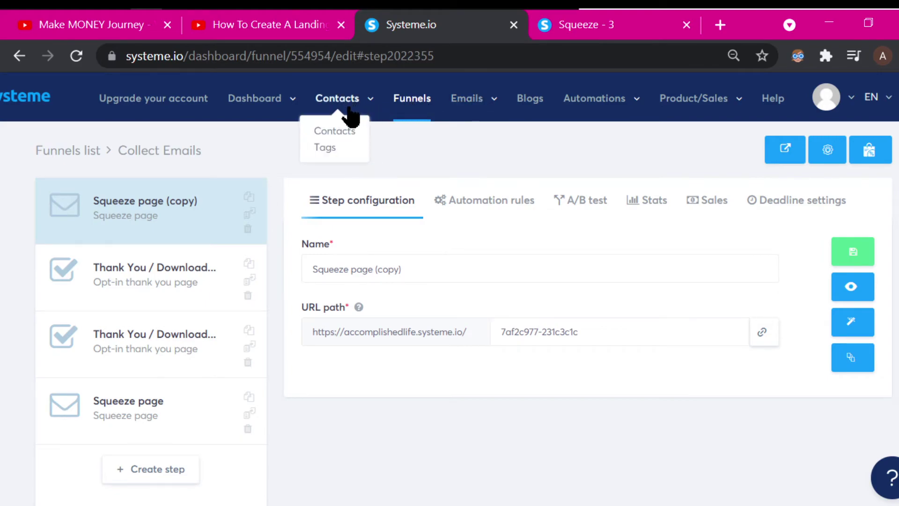
# Open Contacts > Tags, which lists 0 tags.
pyautogui.click(328, 157)
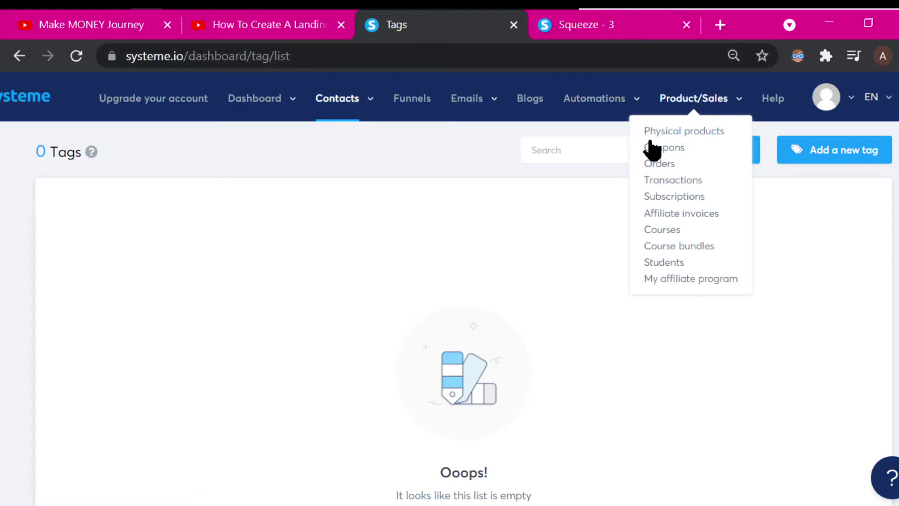
pyautogui.click(595, 26)
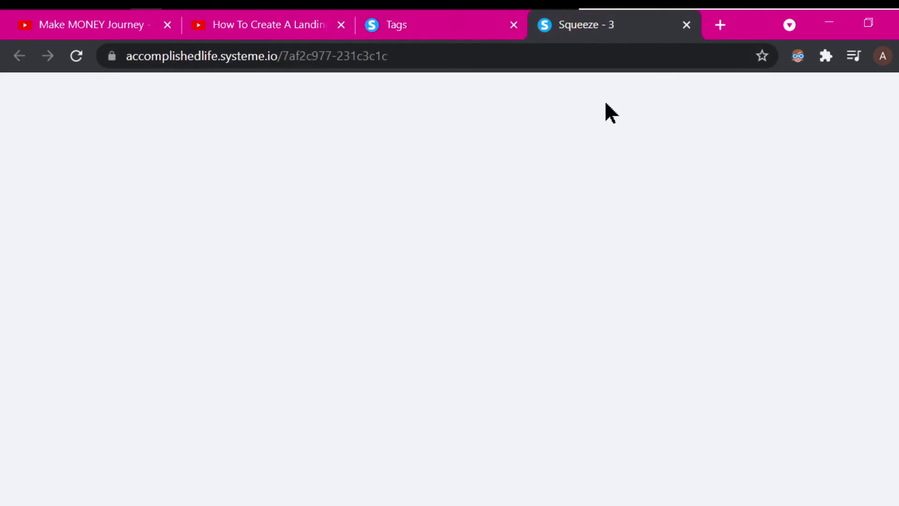
pyautogui.scroll(-5, 710, 288)
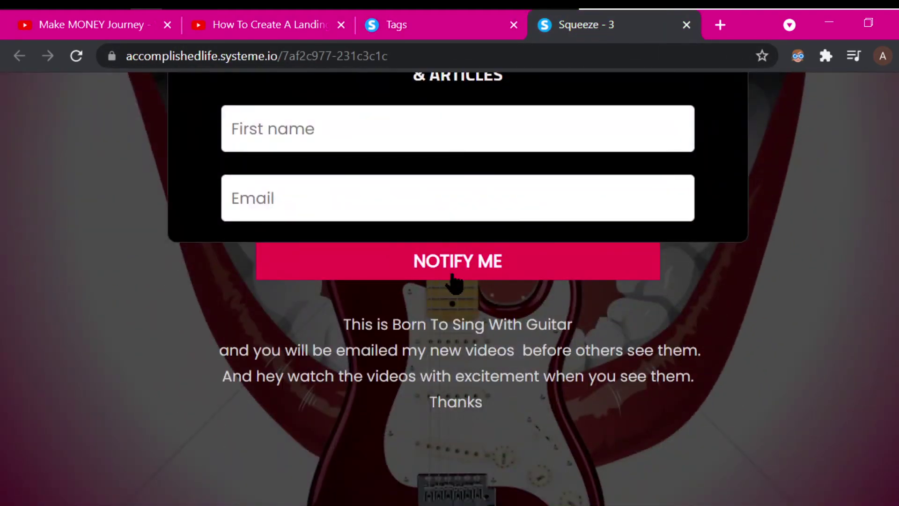
pyautogui.scroll(5, 721, 276)
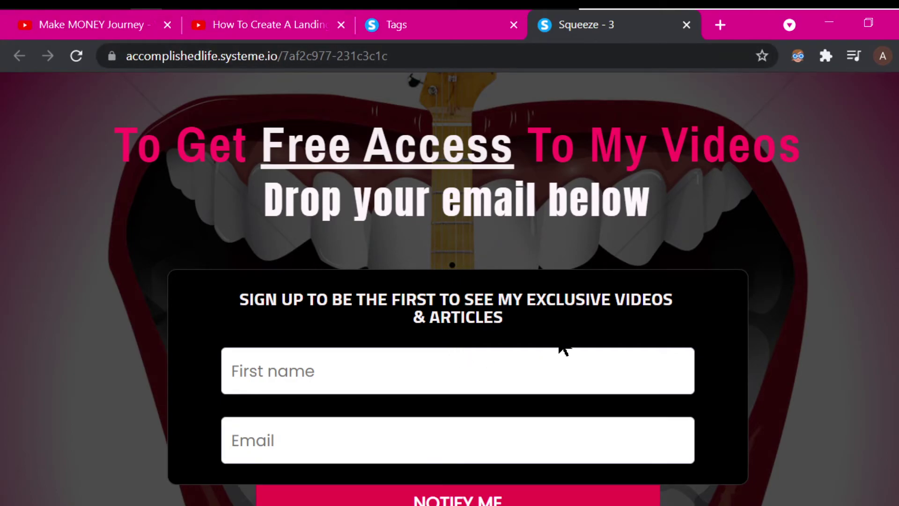
pyautogui.scroll(-4, 563, 348)
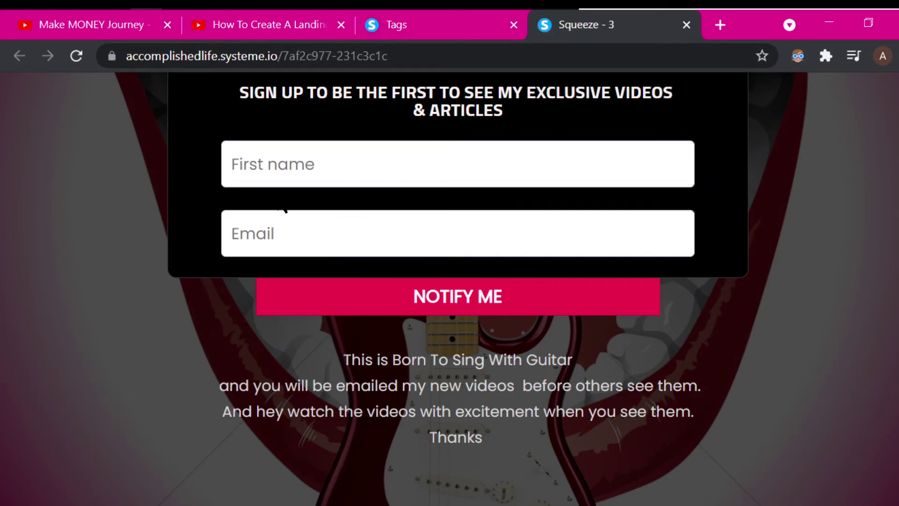
pyautogui.scroll(4, 305, 209)
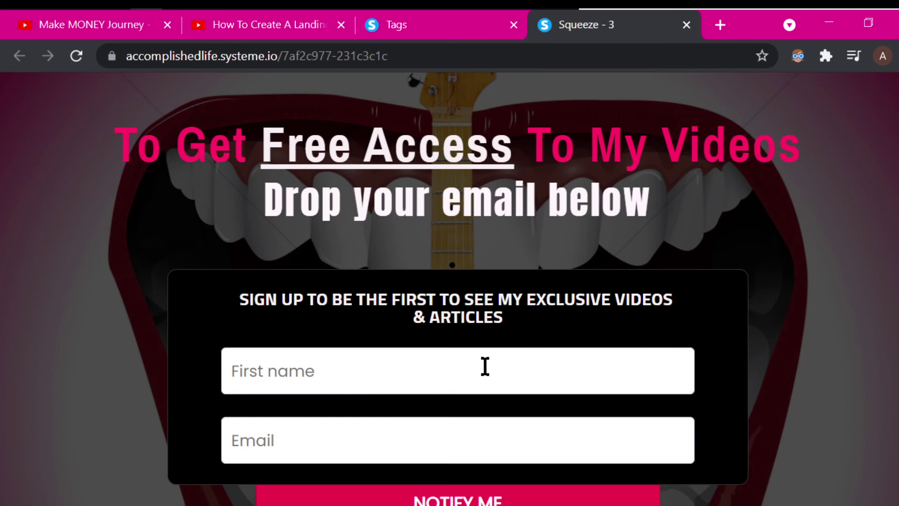
pyautogui.scroll(-4, 485, 364)
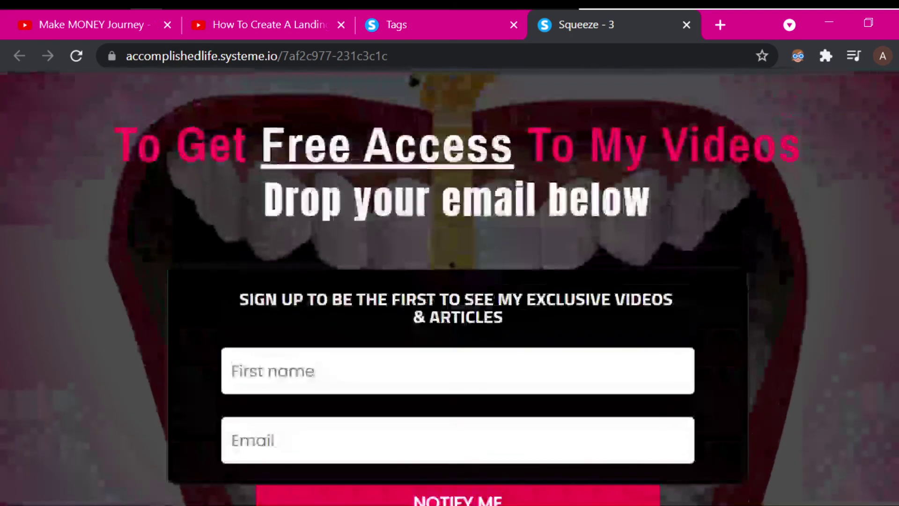
pyautogui.scroll(4, 525, 93)
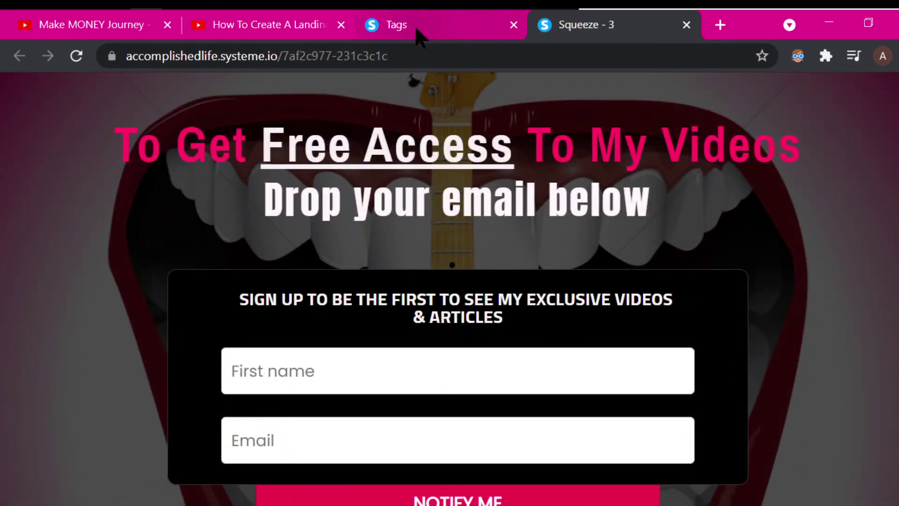